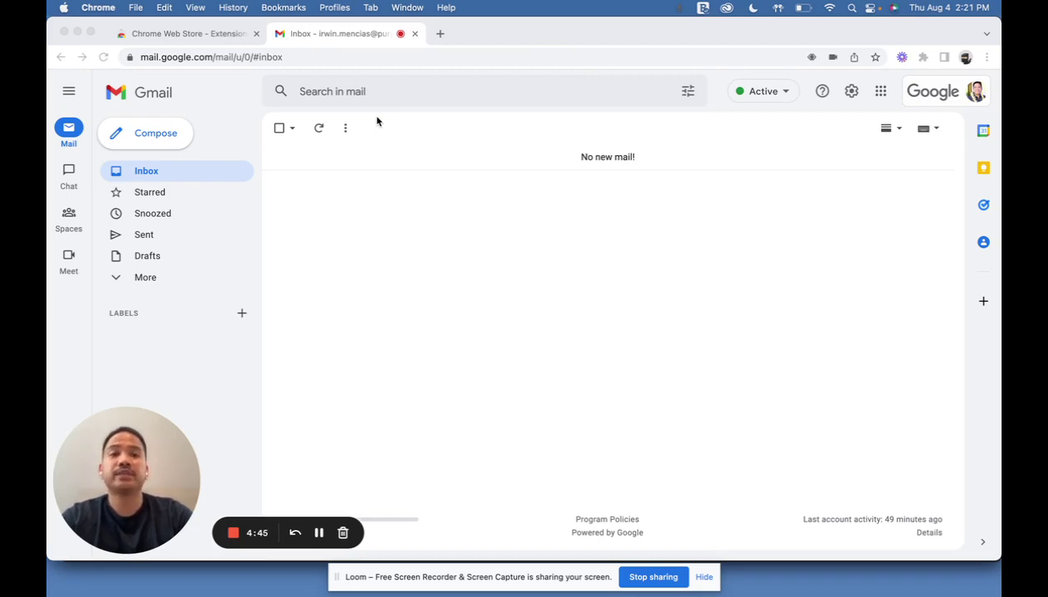
Search the Web Store for 'salesforce' and add the Salesforce extension to Chrome
{"action": "left_click", "coordinate": [199, 33]}
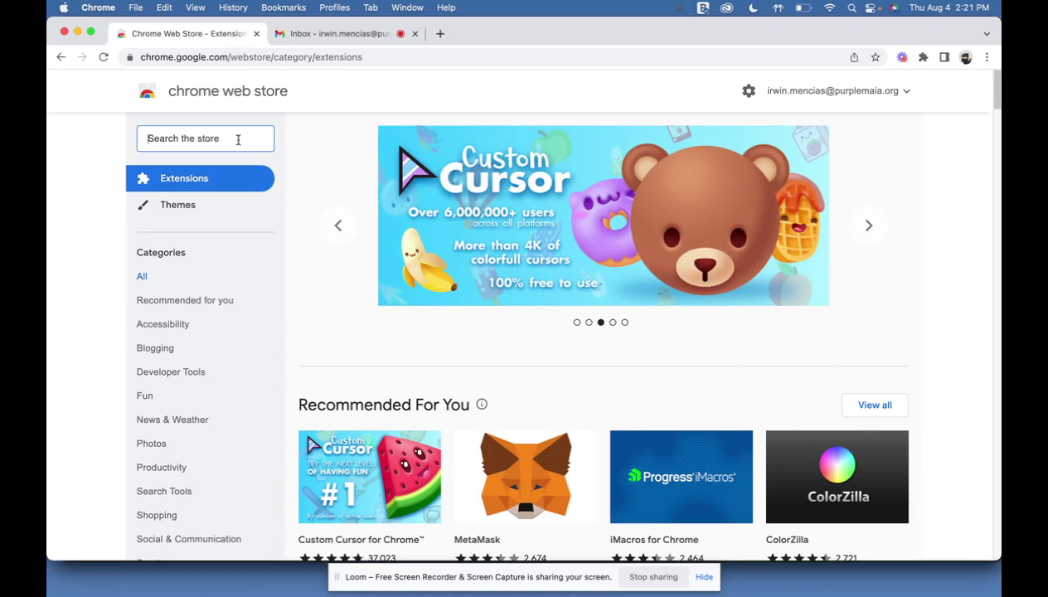
{"action": "type", "text": "salesforce"}
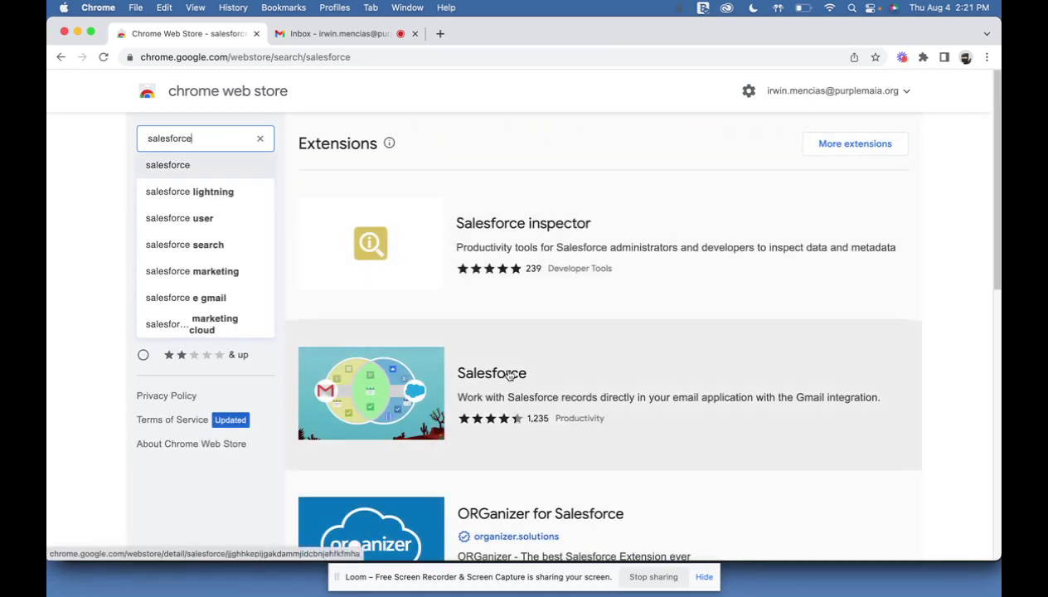
{"action": "left_click", "coordinate": [510, 376]}
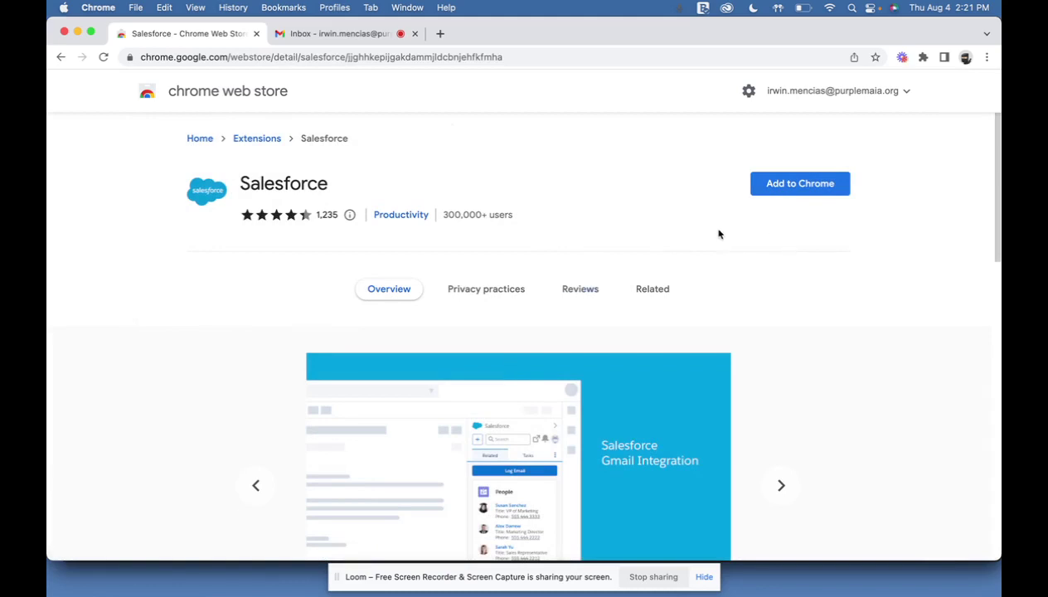
{"action": "left_click", "coordinate": [769, 191]}
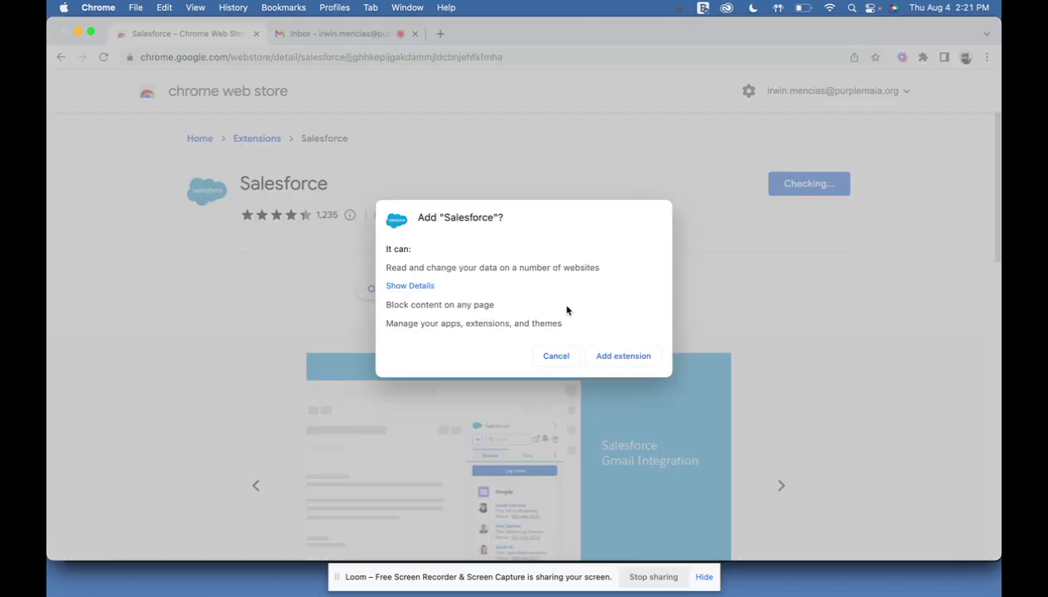
{"action": "left_click", "coordinate": [609, 355]}
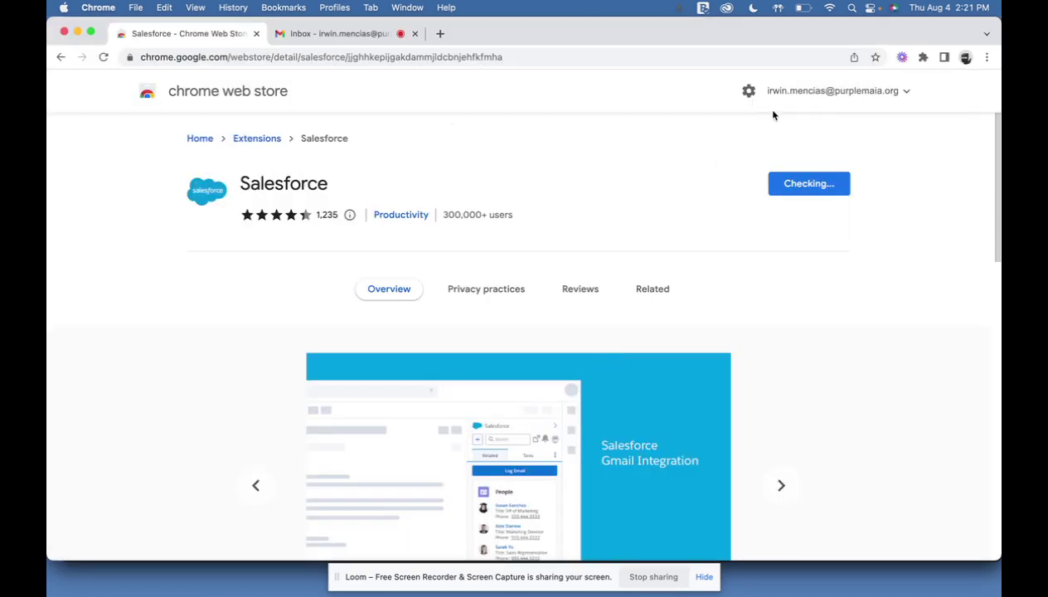
Back in Gmail, reload the inbox and start the Salesforce sign-in from the sidebar
{"action": "key", "text": "ctrl+Tab"}
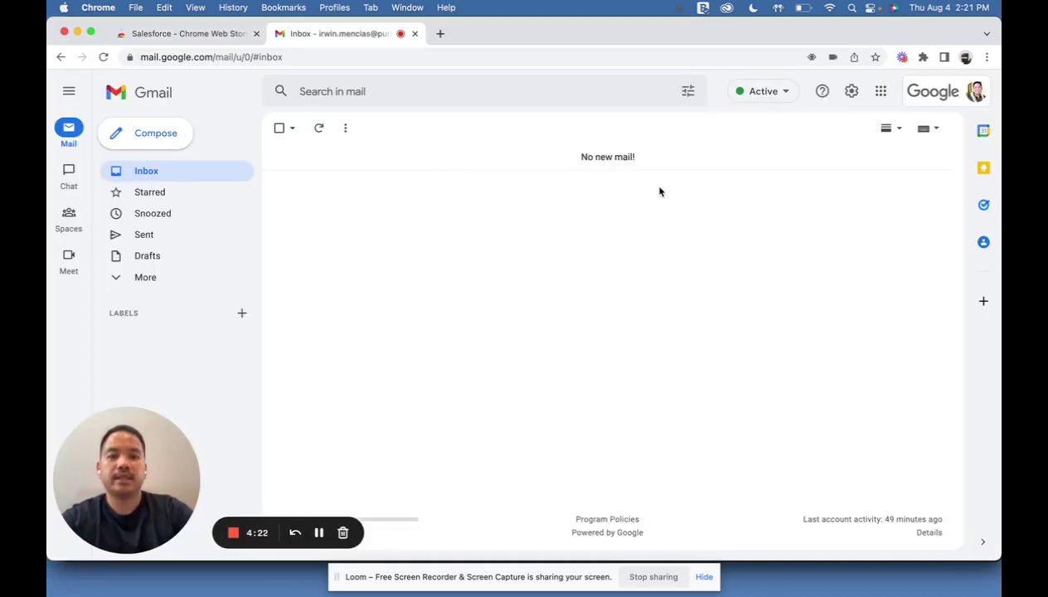
{"action": "key", "text": "super+r"}
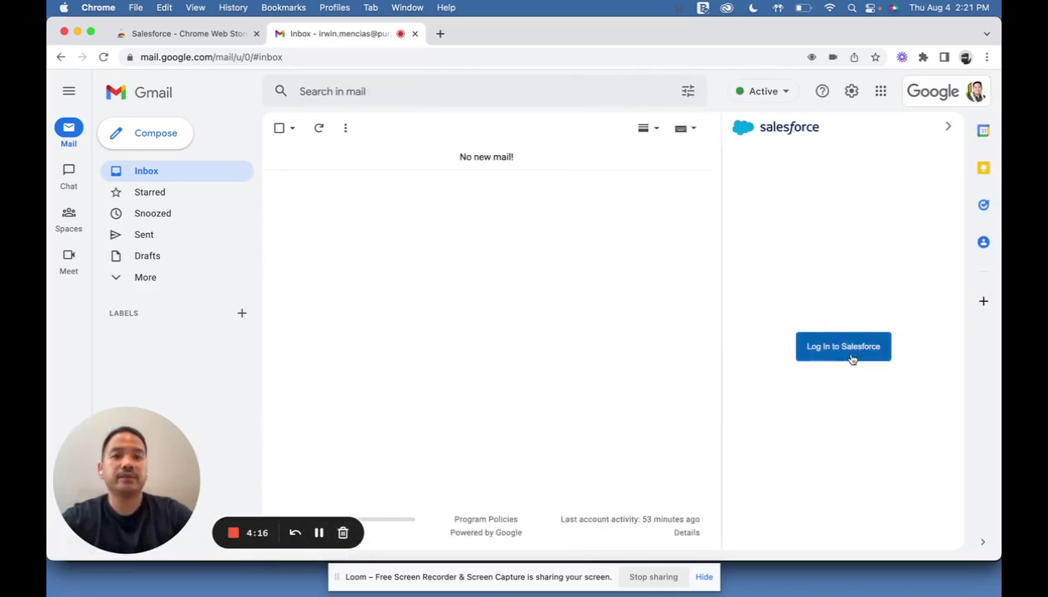
{"action": "left_click", "coordinate": [852, 358]}
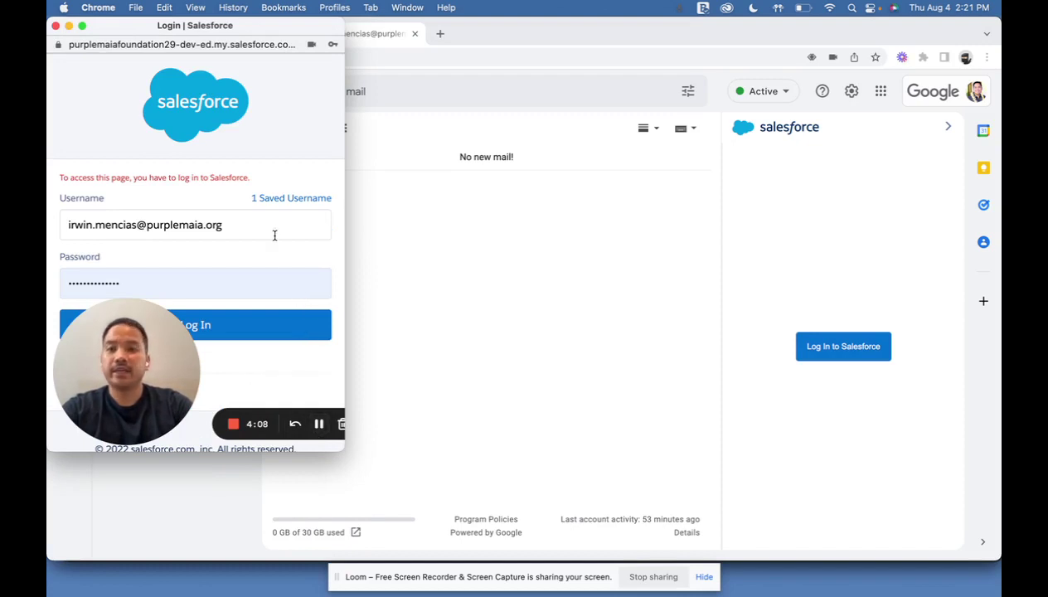
Log in to Salesforce, allow Lightning for Gmail Google access, and link the account
{"action": "left_click", "coordinate": [223, 332]}
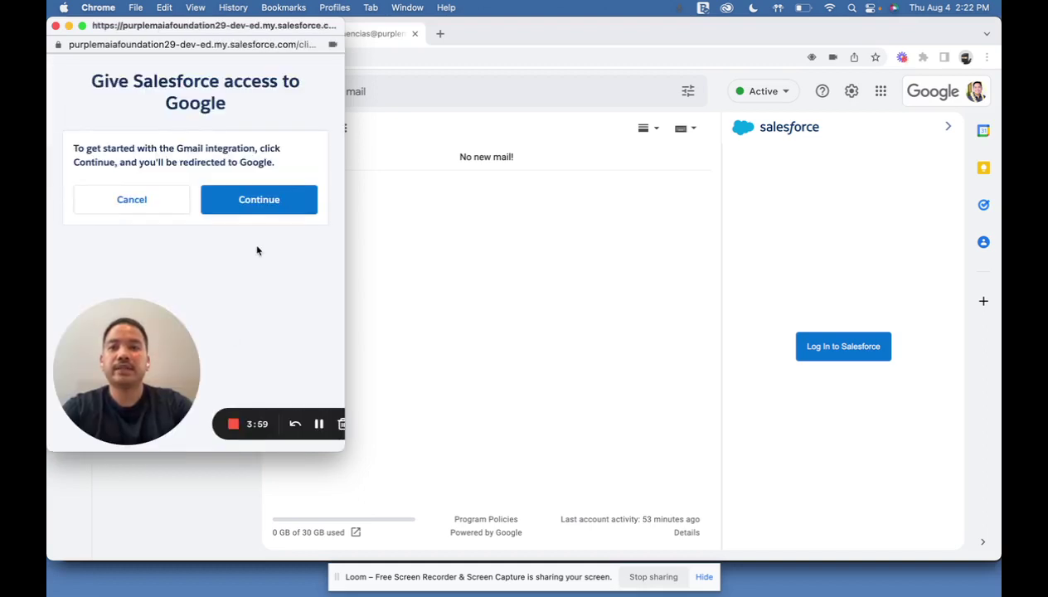
{"action": "left_click", "coordinate": [269, 203]}
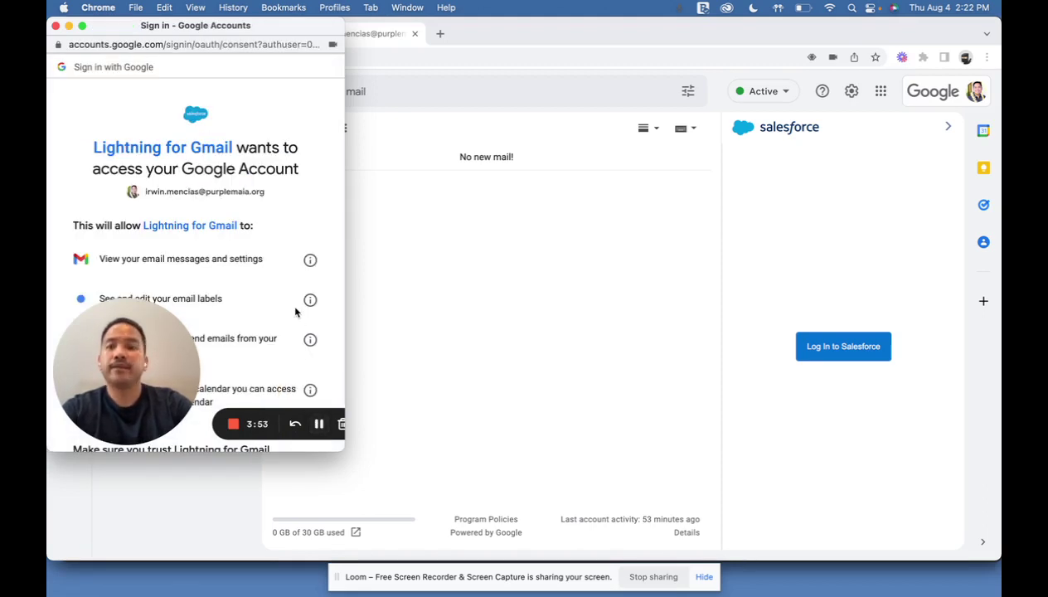
{"action": "scroll", "coordinate": [295, 312], "scroll_direction": "down", "scroll_amount": 5}
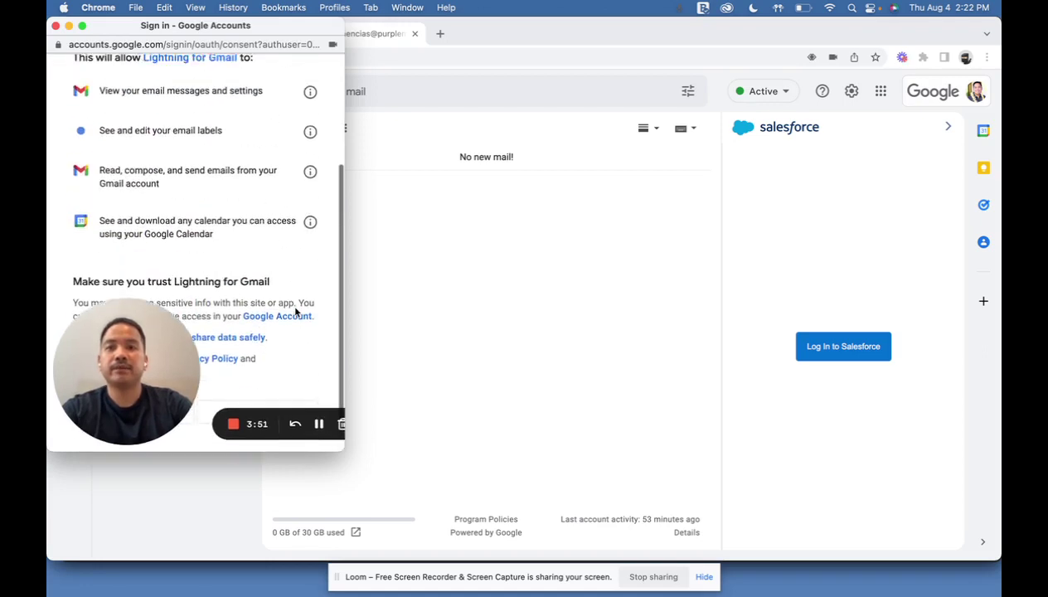
{"action": "scroll", "coordinate": [295, 311], "scroll_direction": "up", "scroll_amount": 3}
{"action": "scroll", "coordinate": [296, 312], "scroll_direction": "down", "scroll_amount": 2}
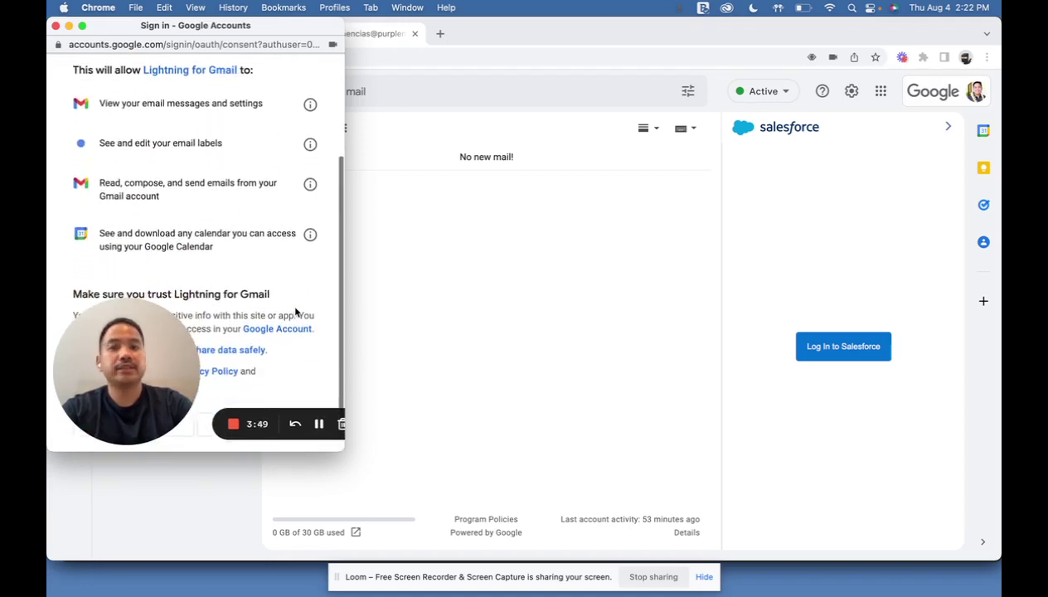
{"action": "scroll", "coordinate": [296, 312], "scroll_direction": "down", "scroll_amount": 2}
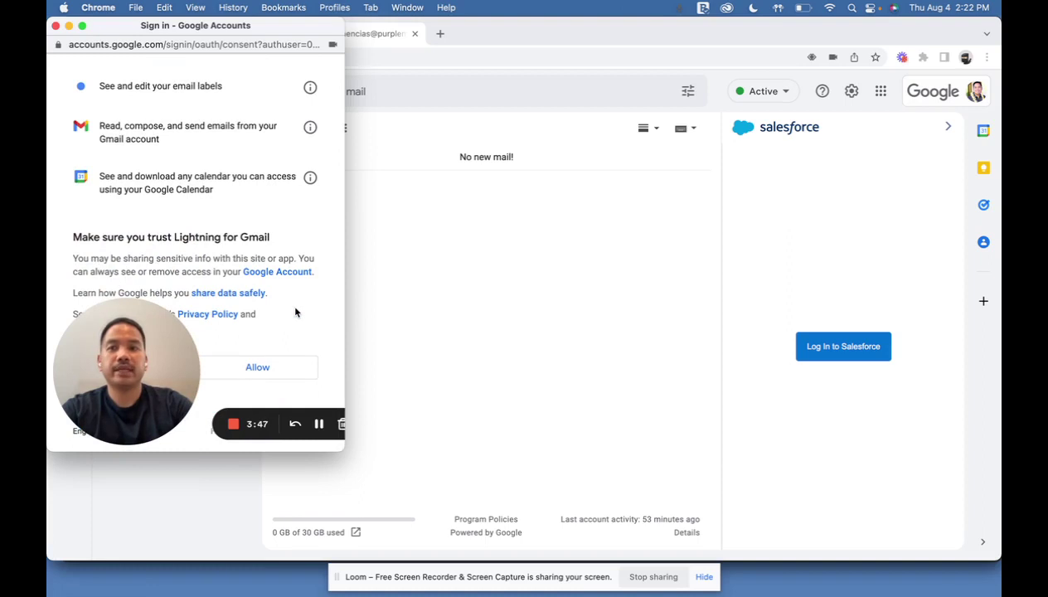
{"action": "left_click", "coordinate": [271, 367]}
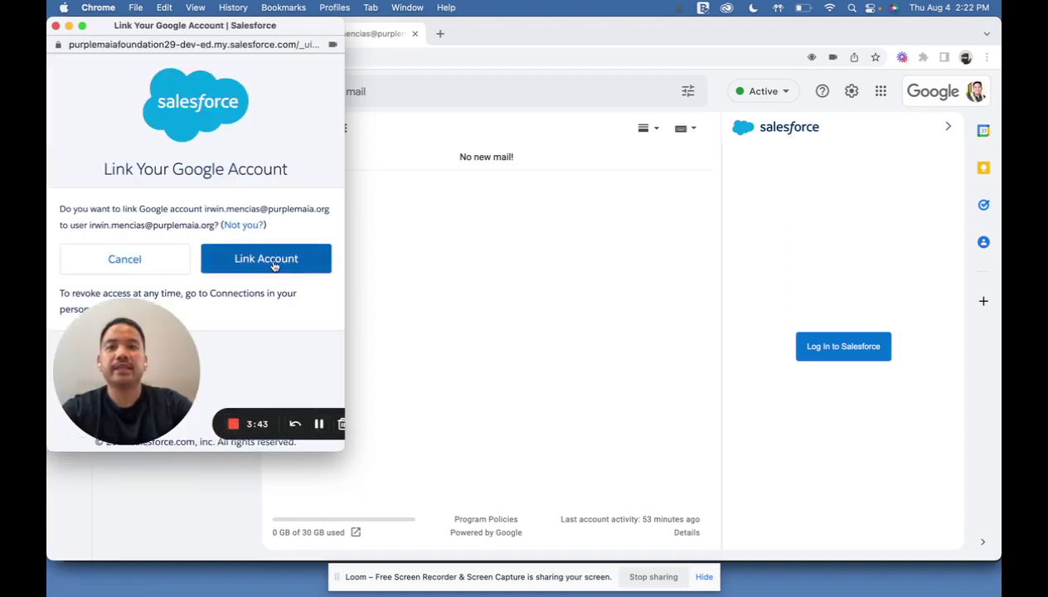
{"action": "left_click", "coordinate": [274, 264]}
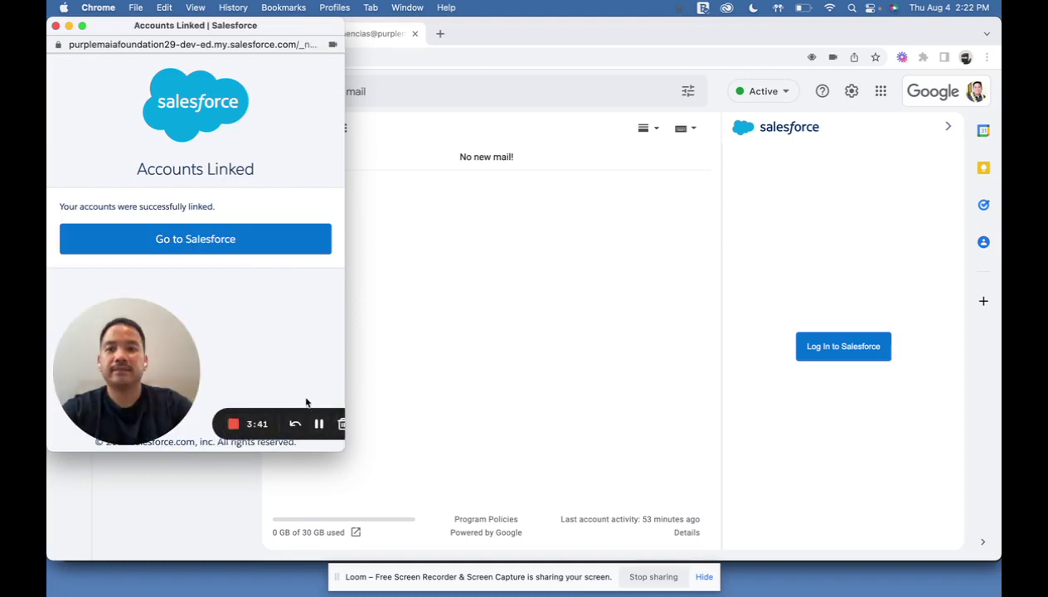
{"action": "left_click", "coordinate": [280, 248]}
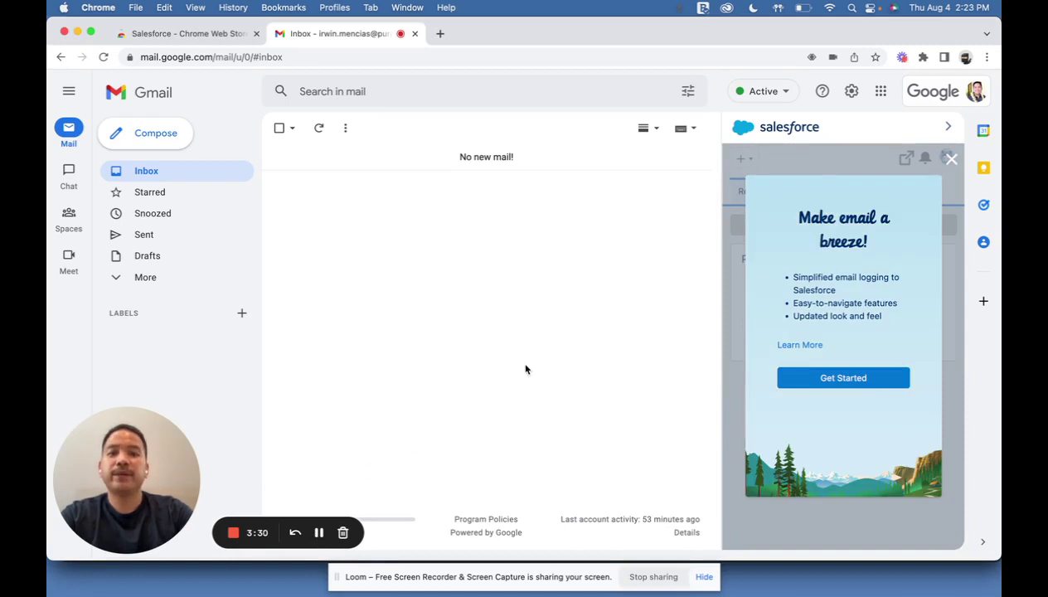
Get past the Salesforce welcome card and collapse the Salesforce sidebar to widen the inbox
{"action": "left_click", "coordinate": [817, 379]}
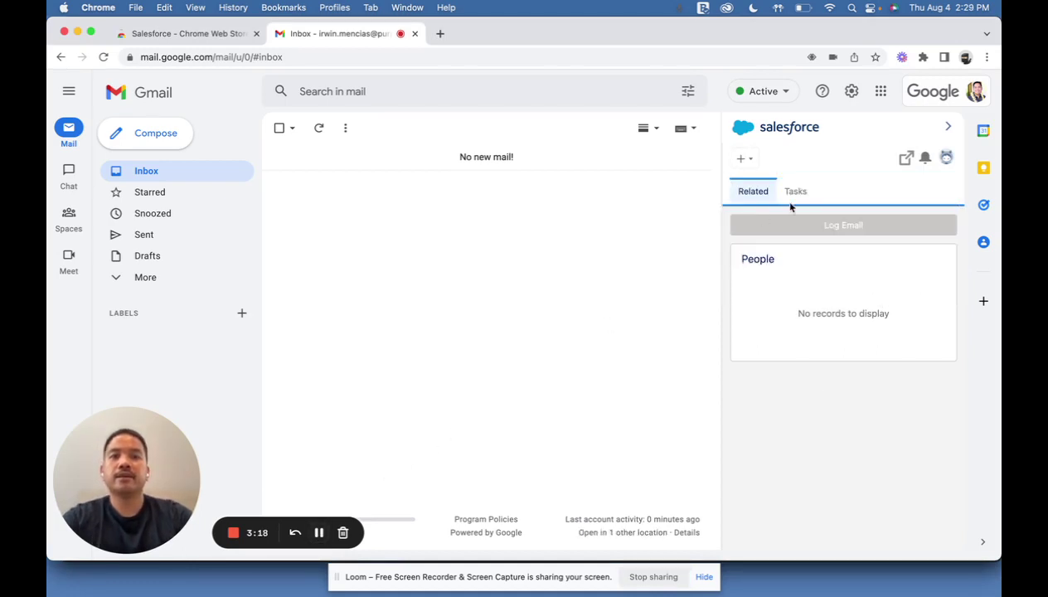
{"action": "left_click", "coordinate": [949, 130]}
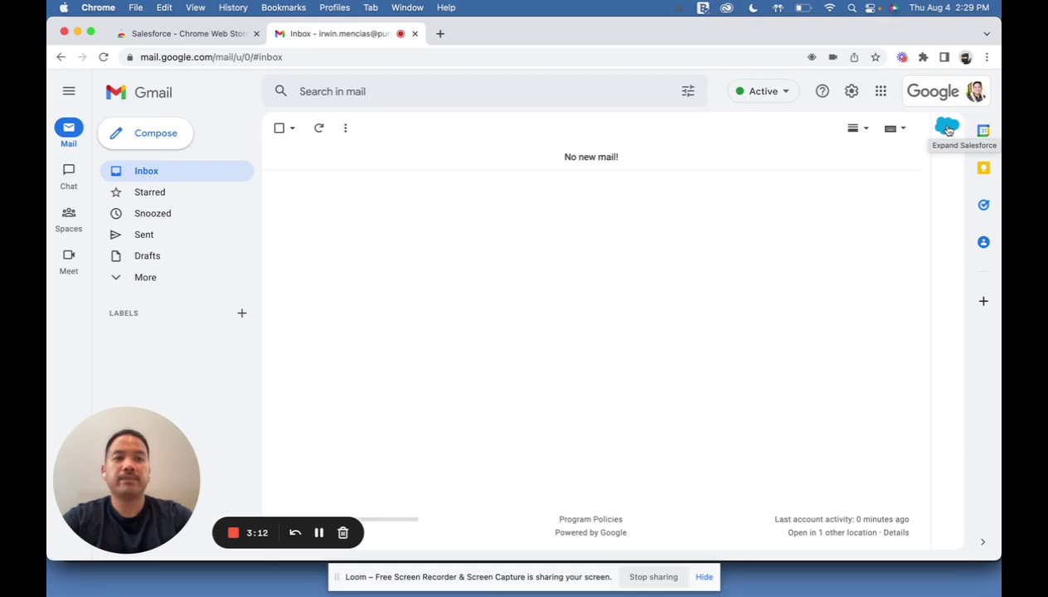
Re-expand the Salesforce panel, view Today's Tasks, and list the new-record types
{"action": "left_click", "coordinate": [948, 130]}
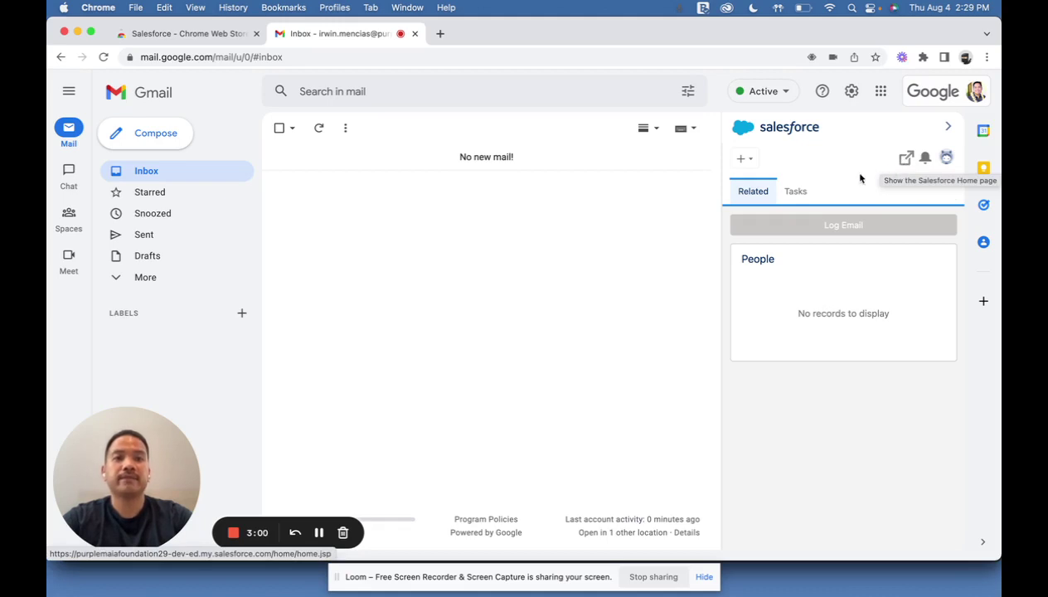
{"action": "left_click", "coordinate": [802, 198]}
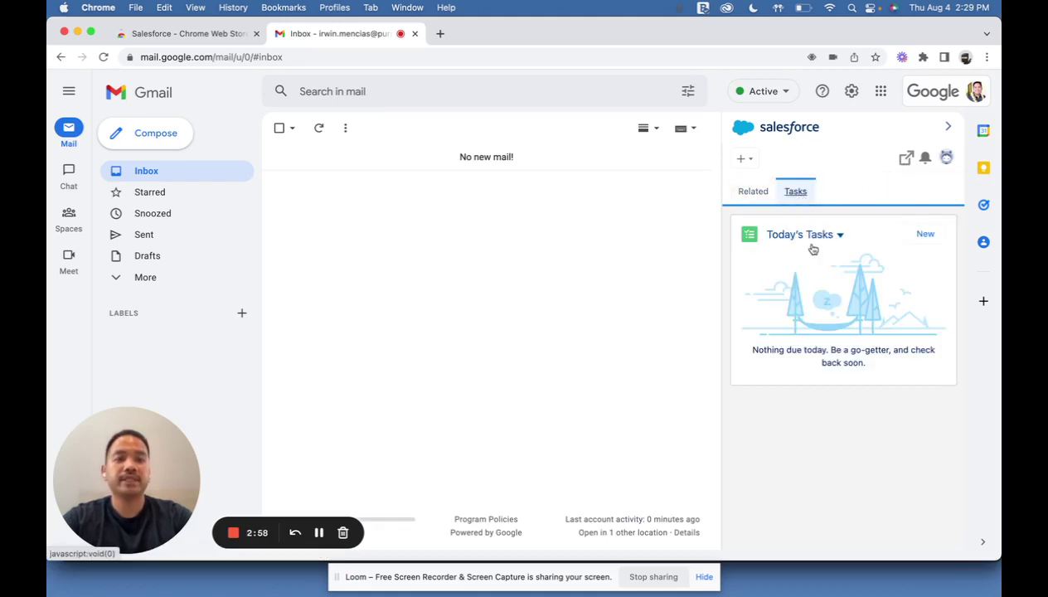
{"action": "left_click", "coordinate": [741, 159]}
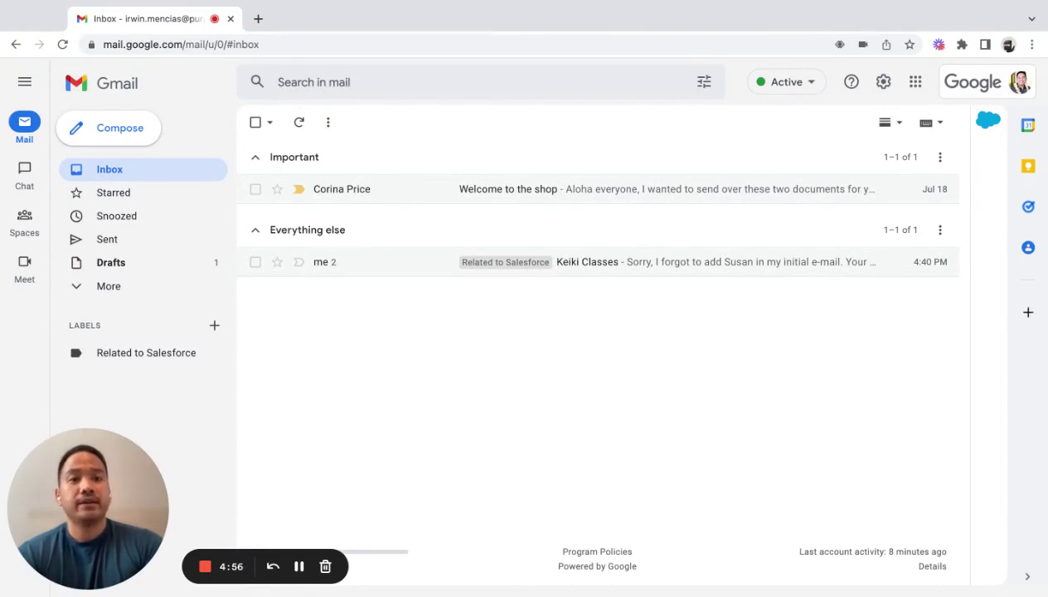
Open the Salesforce side panel and the 'Welcome to the shop' email
{"action": "left_click", "coordinate": [991, 124]}
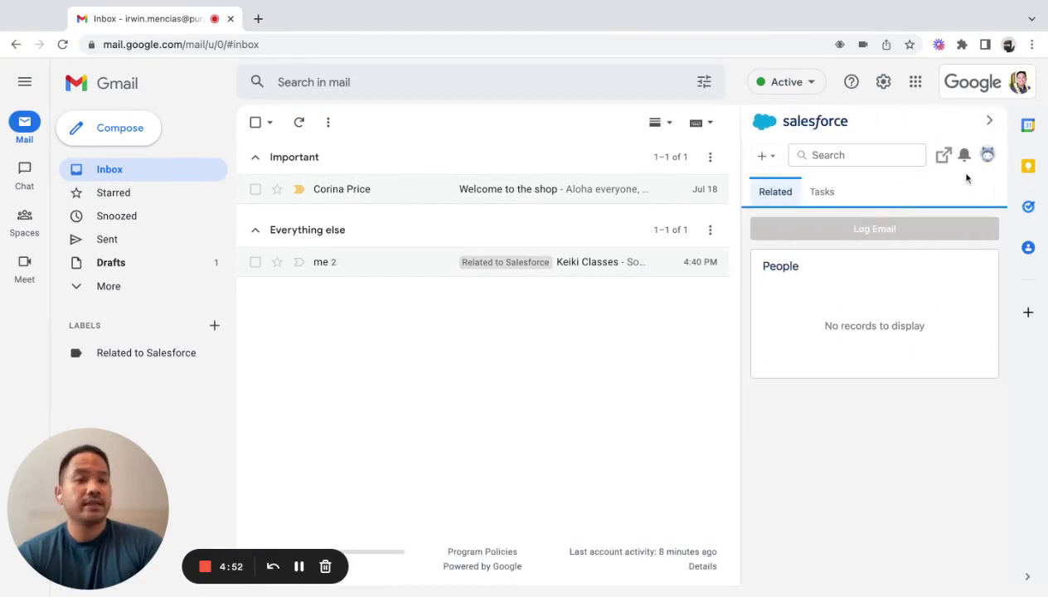
{"action": "left_click", "coordinate": [539, 195]}
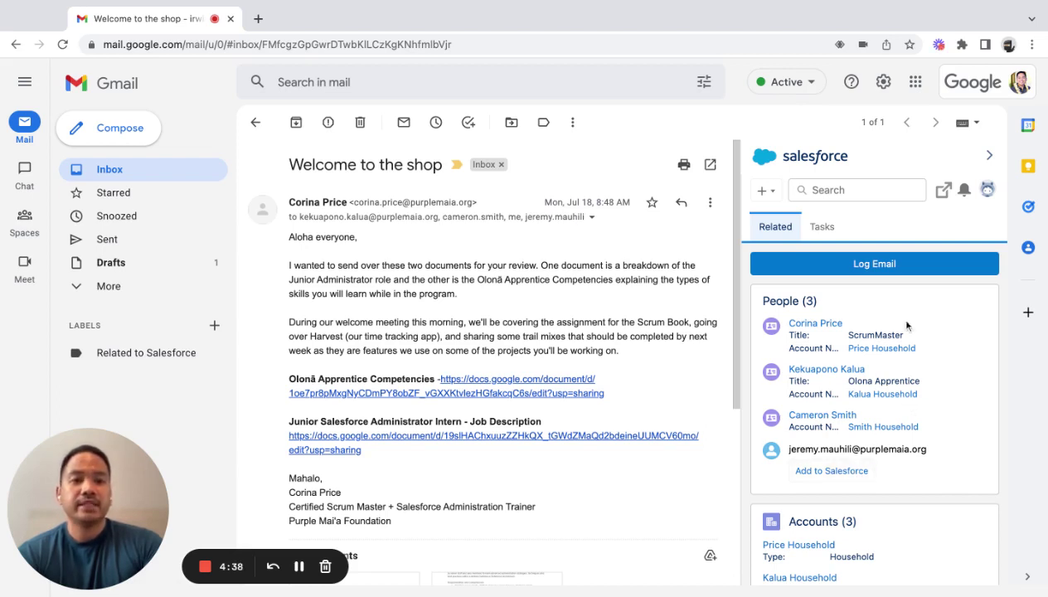
Log the welcome email to all four People records, leaving Other set to None
{"action": "left_click", "coordinate": [889, 271]}
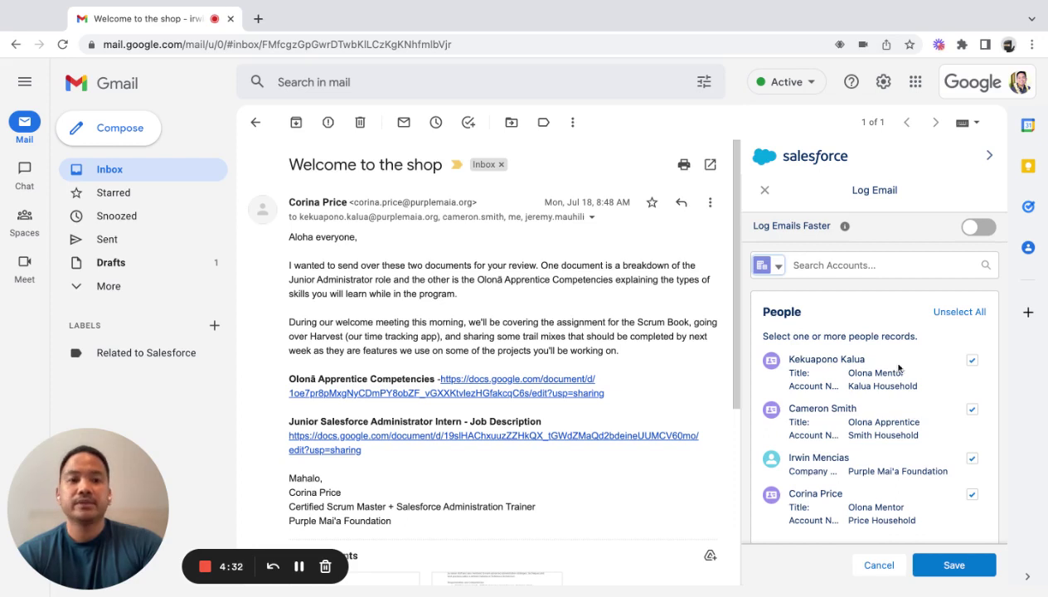
{"action": "scroll", "coordinate": [918, 460], "scroll_direction": "down", "scroll_amount": 2}
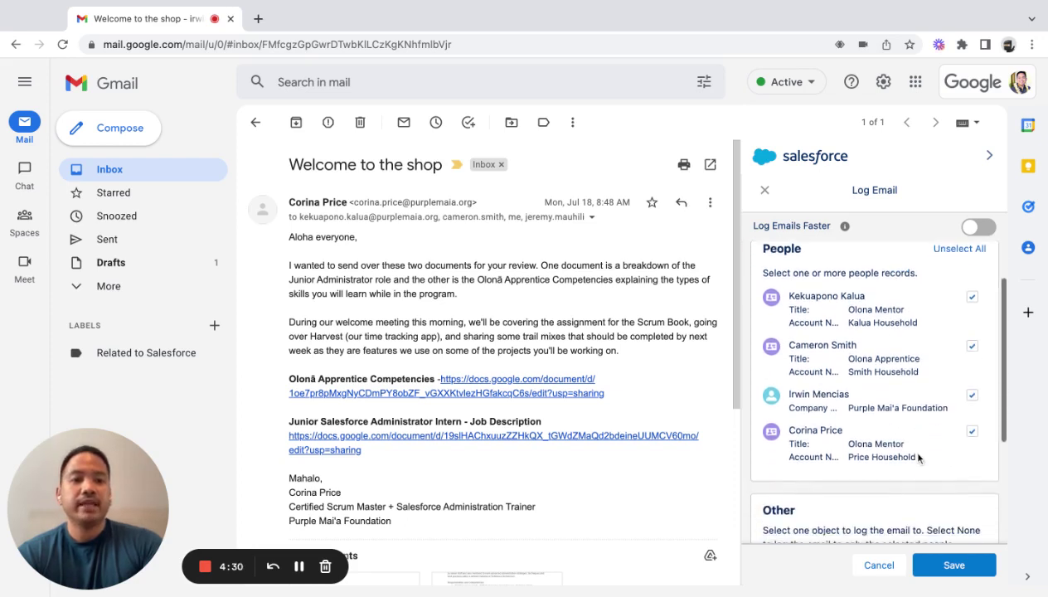
{"action": "scroll", "coordinate": [917, 460], "scroll_direction": "down", "scroll_amount": 4}
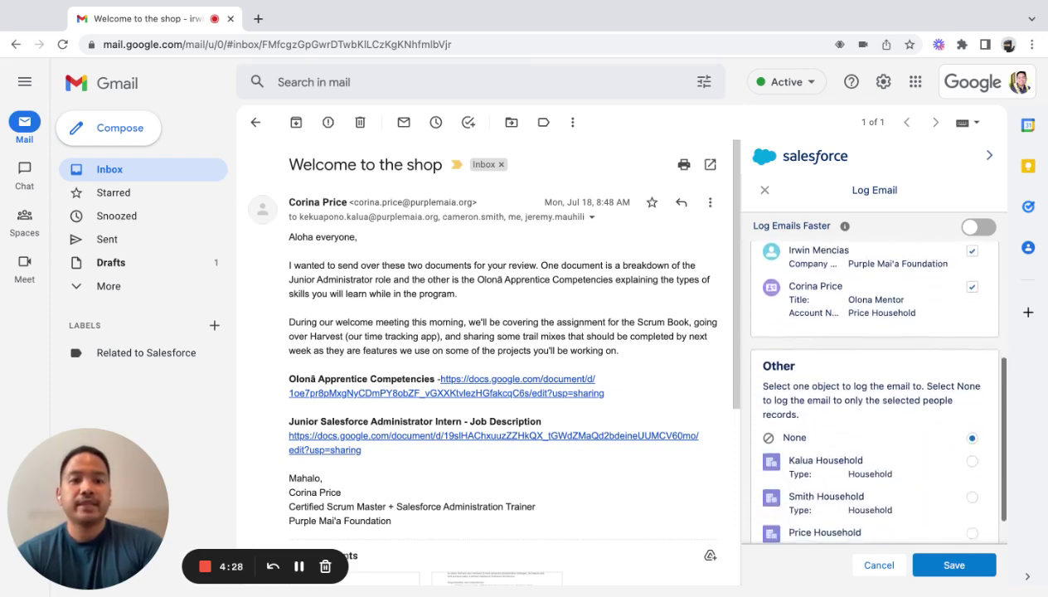
{"action": "scroll", "coordinate": [917, 459], "scroll_direction": "down", "scroll_amount": 1}
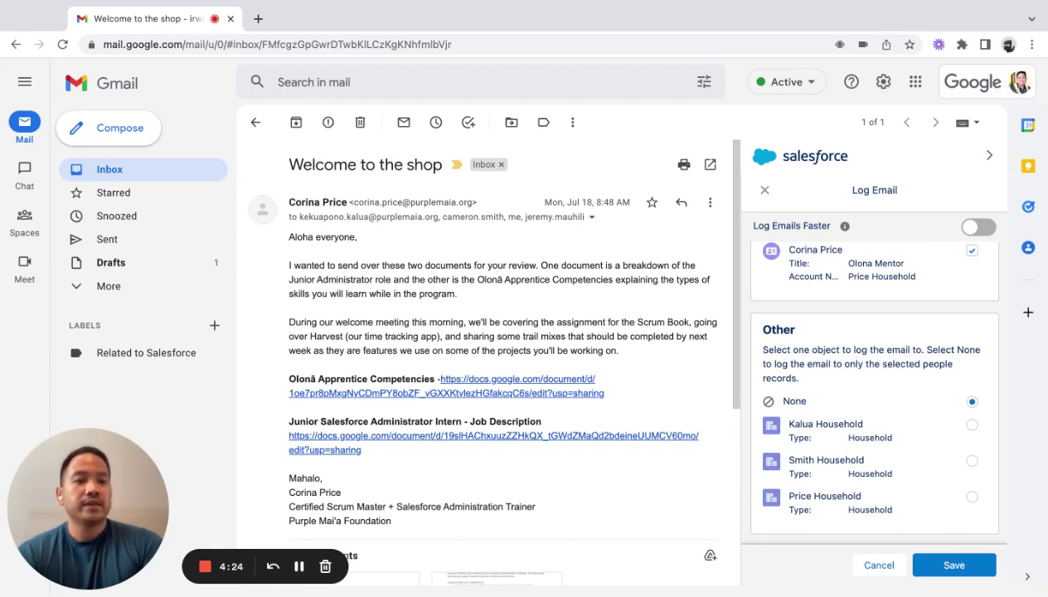
{"action": "left_click", "coordinate": [949, 567]}
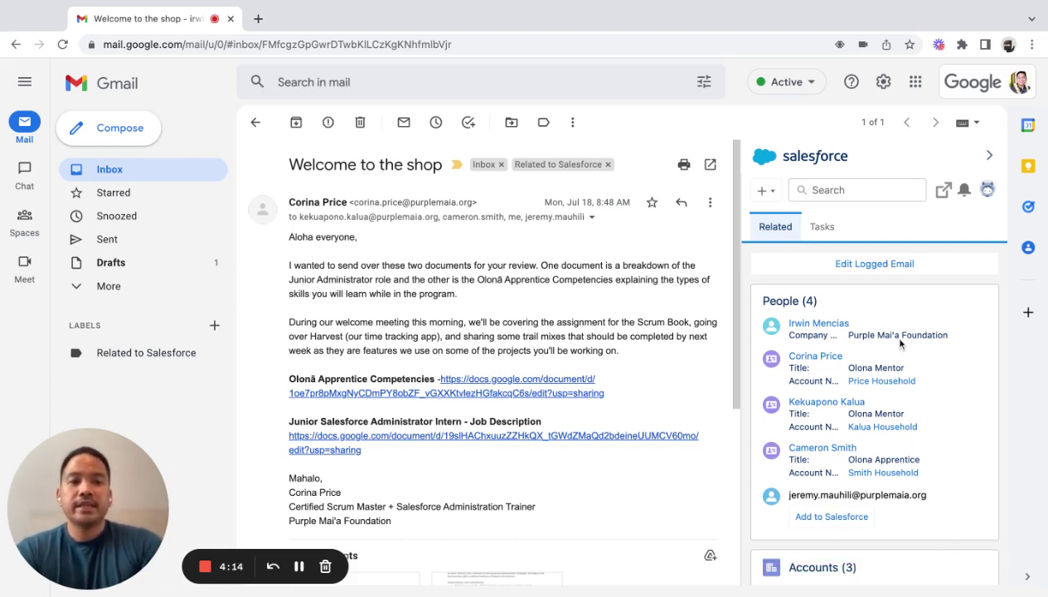
Open the logged email in Salesforce, then check the sender contact's activity timeline
{"action": "left_click", "coordinate": [942, 194]}
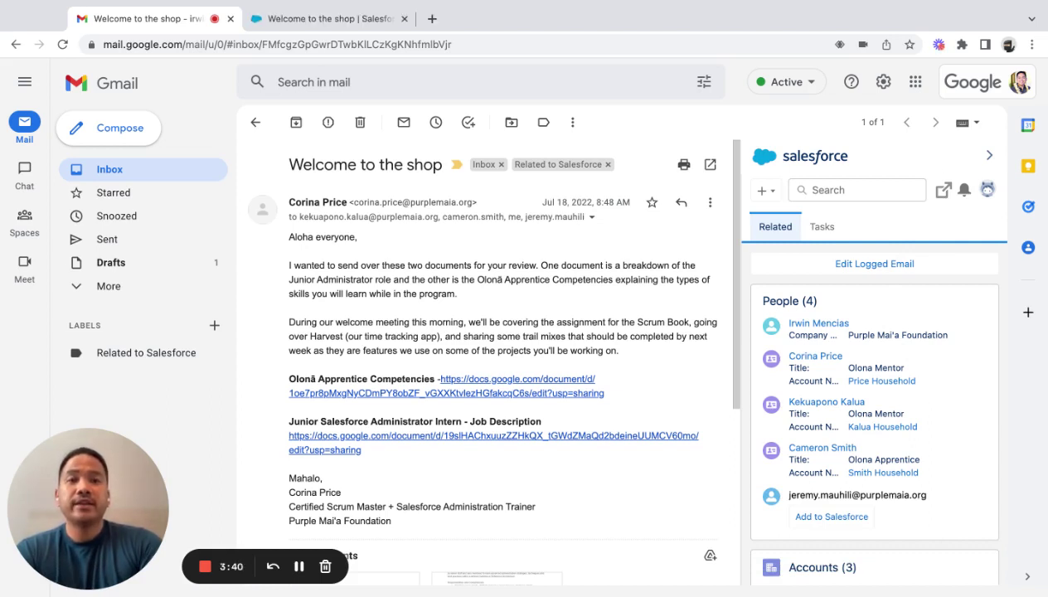
{"action": "left_click", "coordinate": [942, 194]}
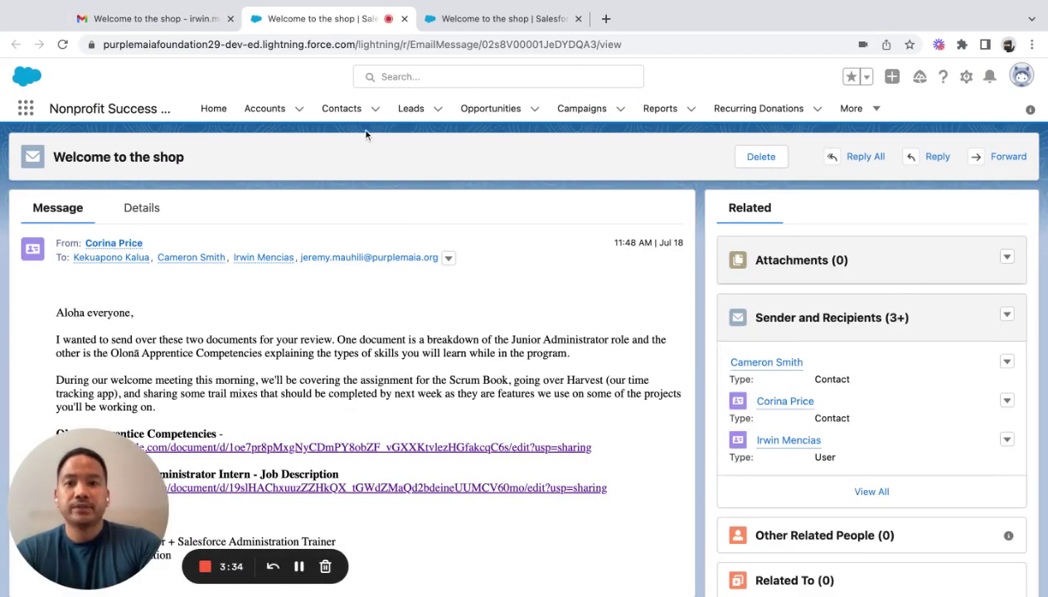
{"action": "left_click", "coordinate": [353, 109]}
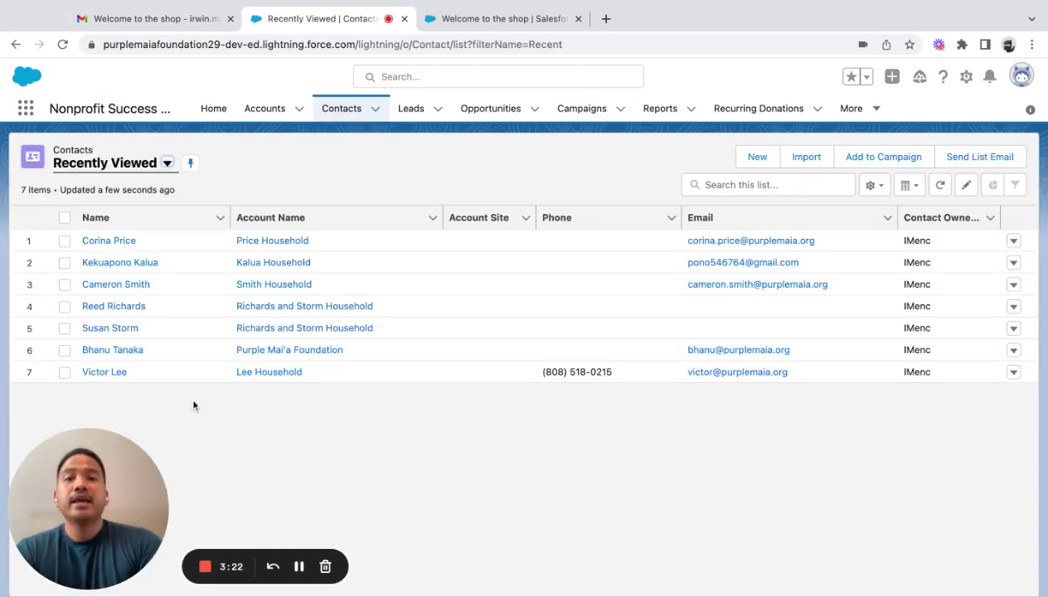
{"action": "left_click", "coordinate": [108, 241]}
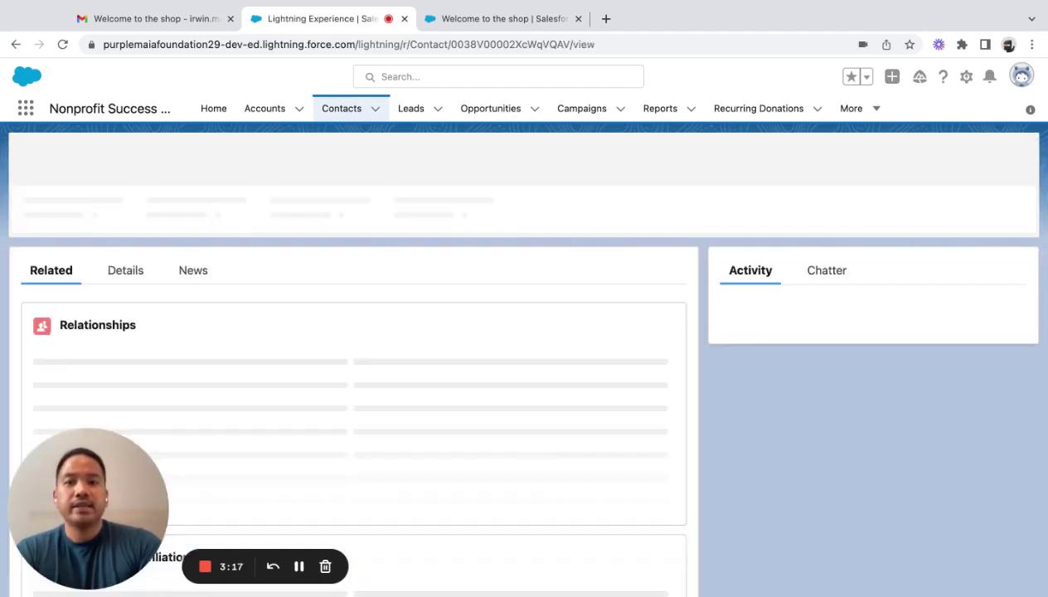
{"action": "scroll", "coordinate": [820, 470], "scroll_direction": "down", "scroll_amount": 2}
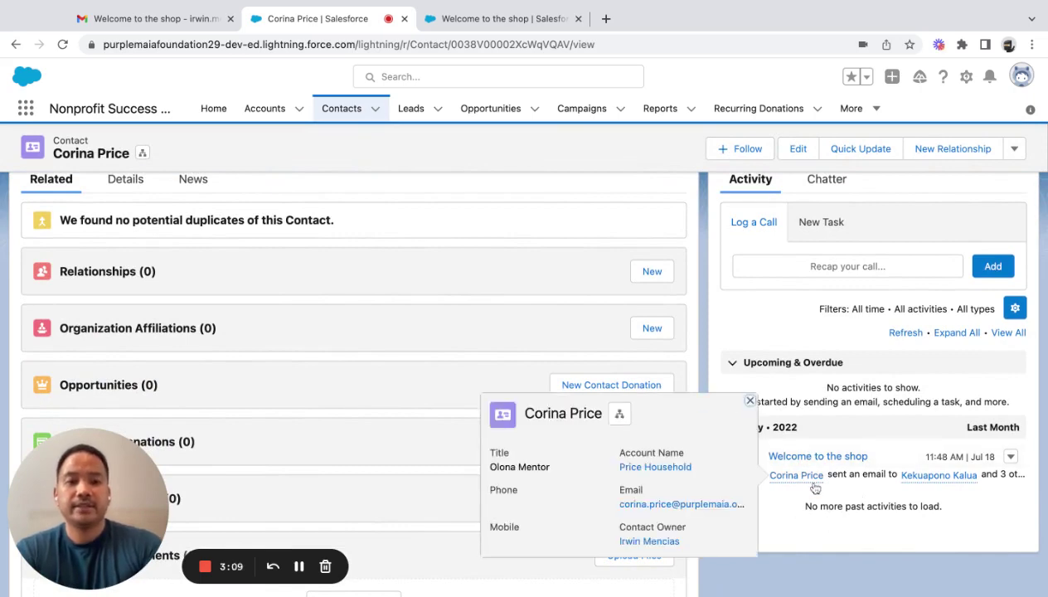
Compose and send a 'Testing out the Gmail Integration' email to one contact
{"action": "left_click", "coordinate": [176, 23]}
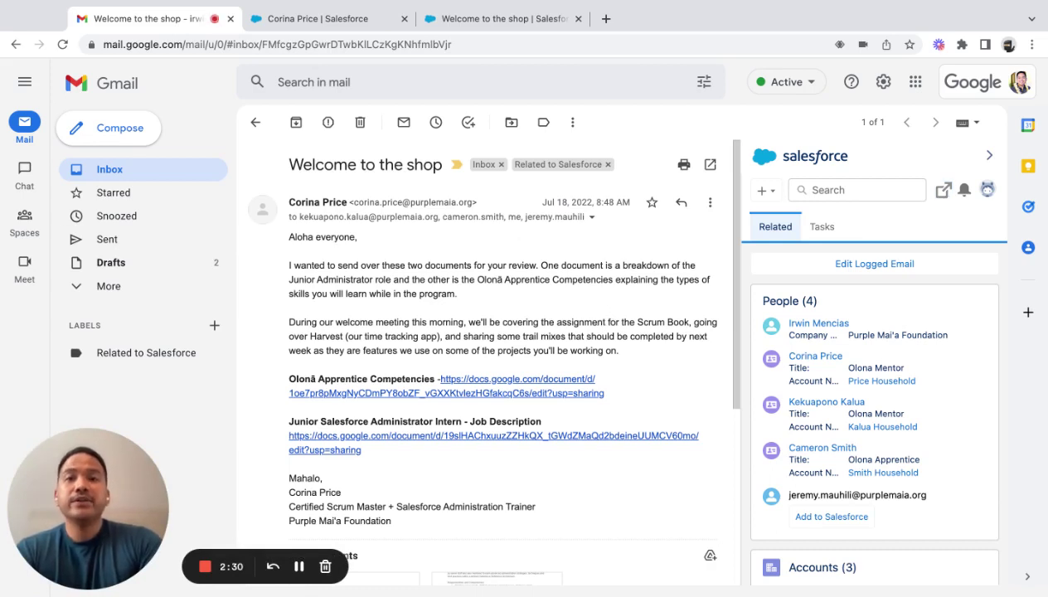
{"action": "left_click", "coordinate": [120, 128]}
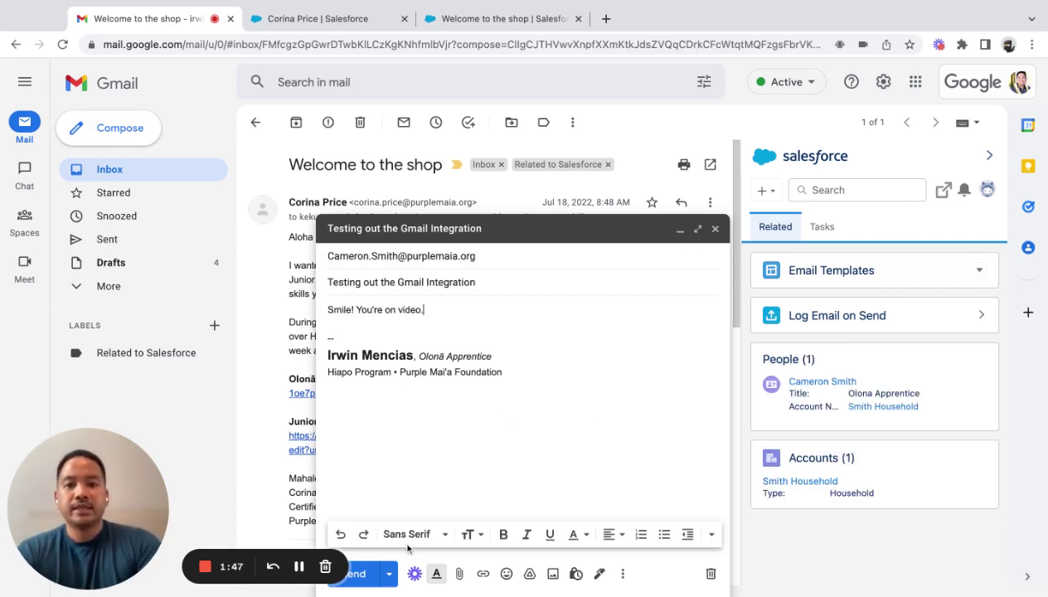
{"action": "left_click", "coordinate": [371, 575]}
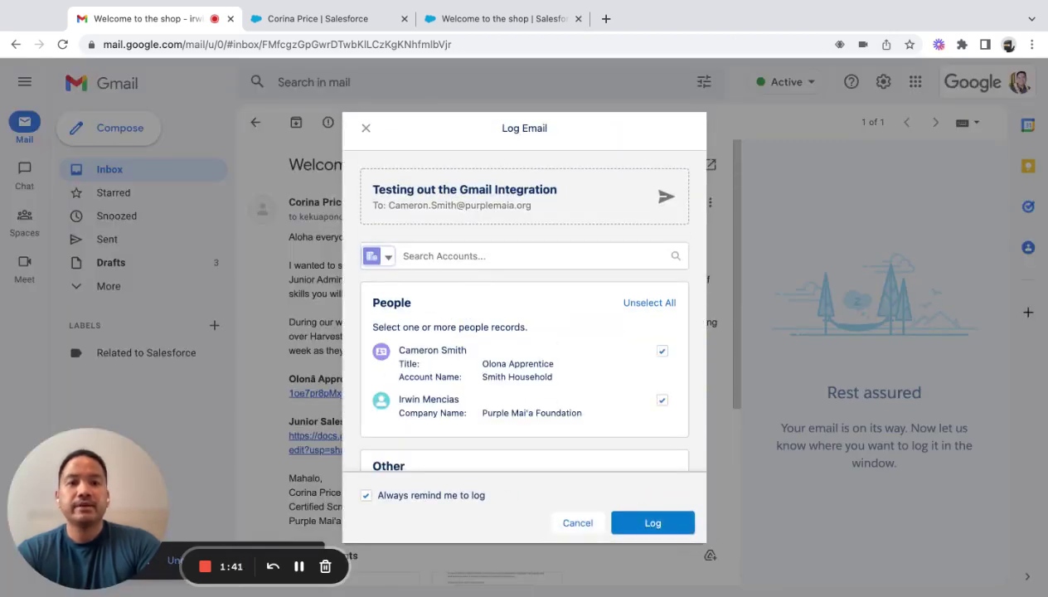
Log the test email to both matching People records with Other left on None
{"action": "scroll", "coordinate": [524, 332], "scroll_direction": "down", "scroll_amount": 2}
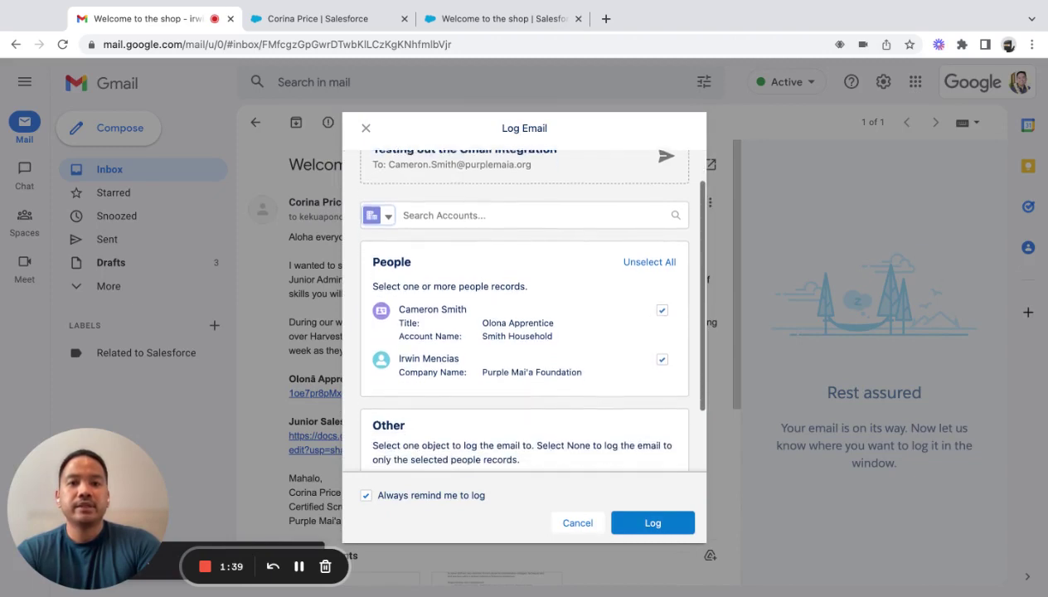
{"action": "scroll", "coordinate": [578, 228], "scroll_direction": "down", "scroll_amount": 3}
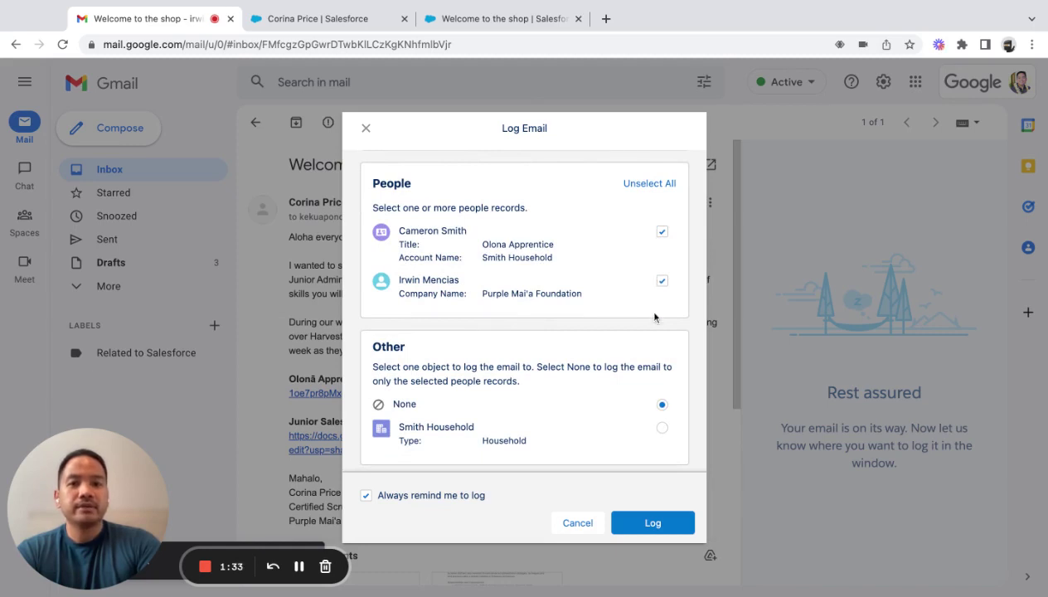
{"action": "scroll", "coordinate": [655, 386], "scroll_direction": "down", "scroll_amount": 1}
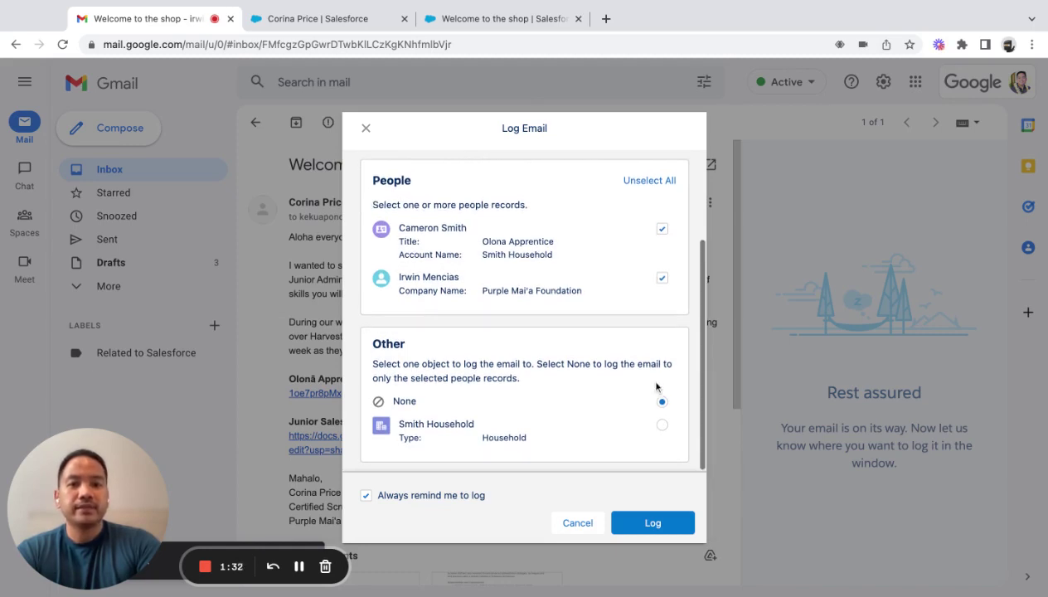
{"action": "left_click", "coordinate": [653, 523]}
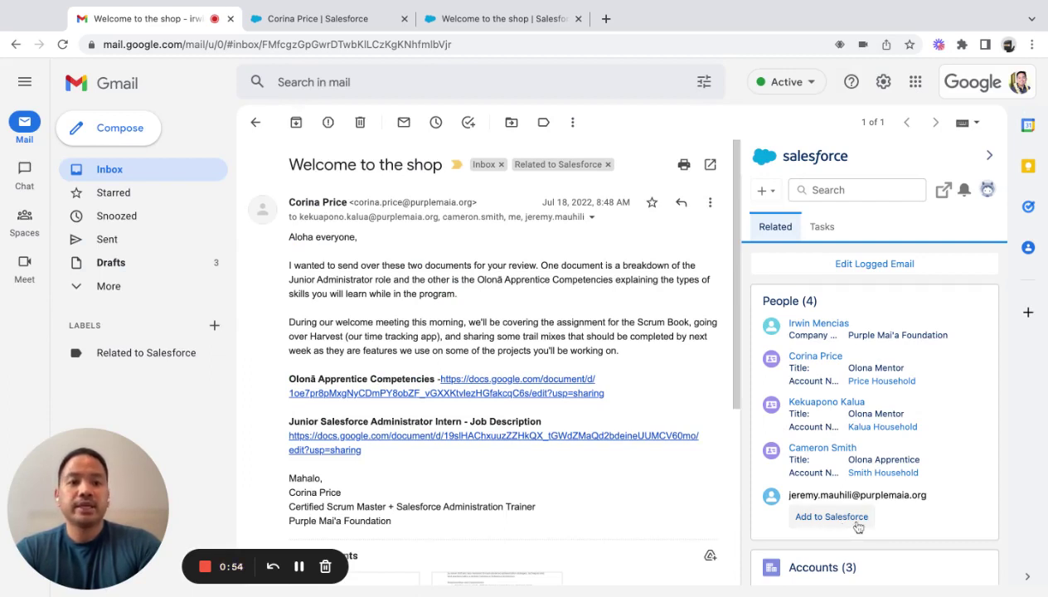
Save the unmatched recipient as a new Salesforce contact with the title 'Olona Apprentice'
{"action": "left_click", "coordinate": [858, 522]}
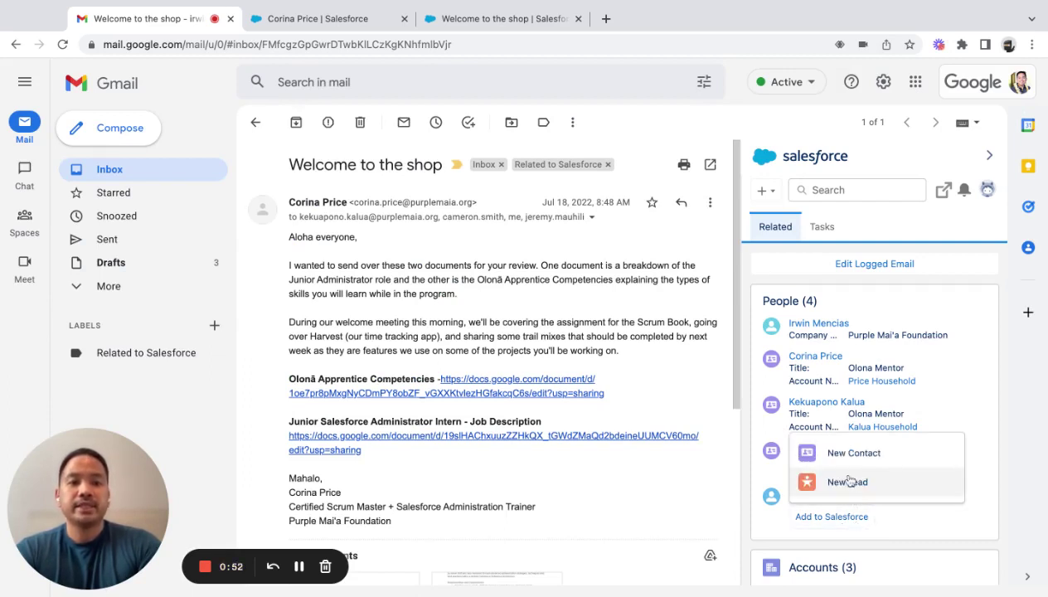
{"action": "left_click", "coordinate": [851, 454]}
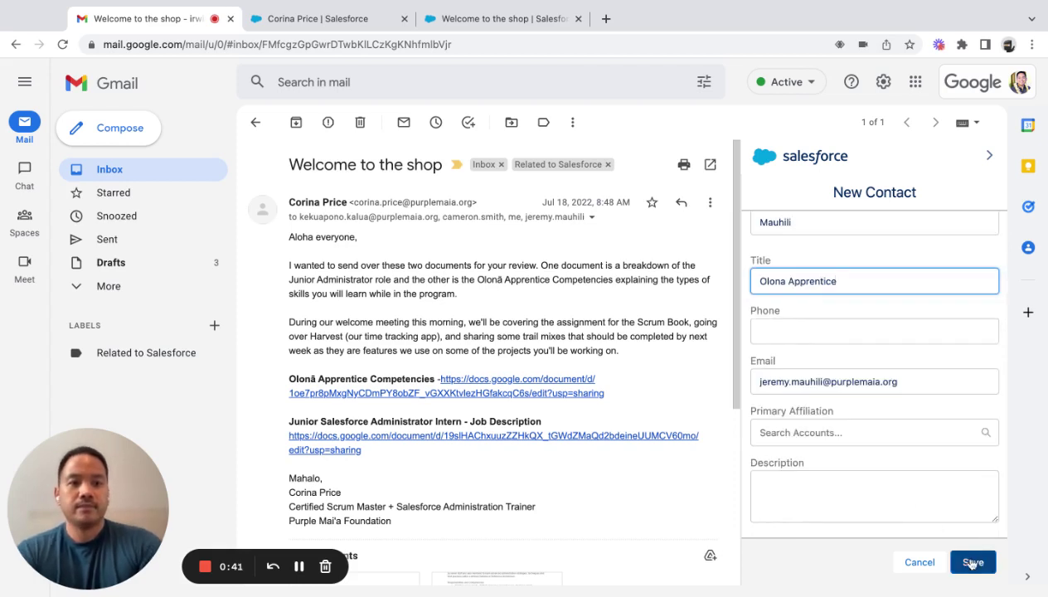
{"action": "left_click", "coordinate": [972, 563]}
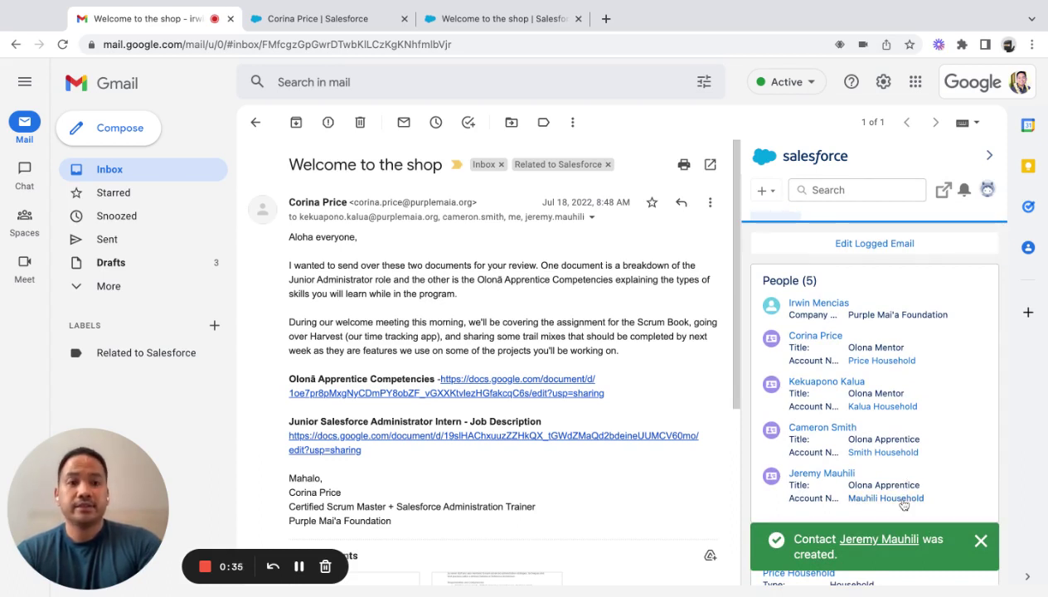
Re-save the logged welcome email linked to all five people, including the new contact
{"action": "left_click", "coordinate": [868, 265]}
{"action": "scroll", "coordinate": [908, 445], "scroll_direction": "down", "scroll_amount": 3}
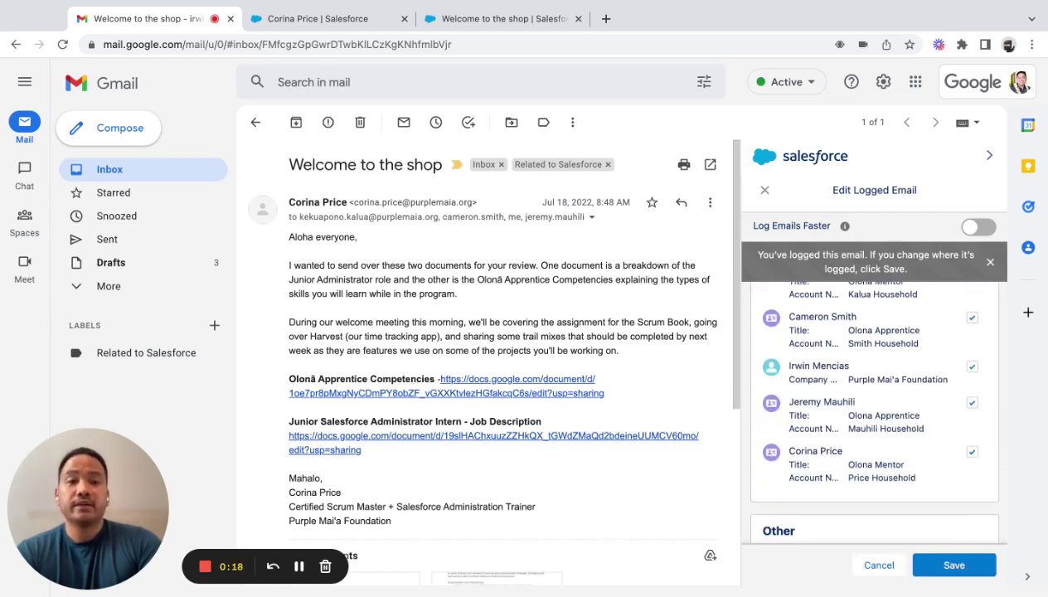
{"action": "left_click", "coordinate": [954, 565]}
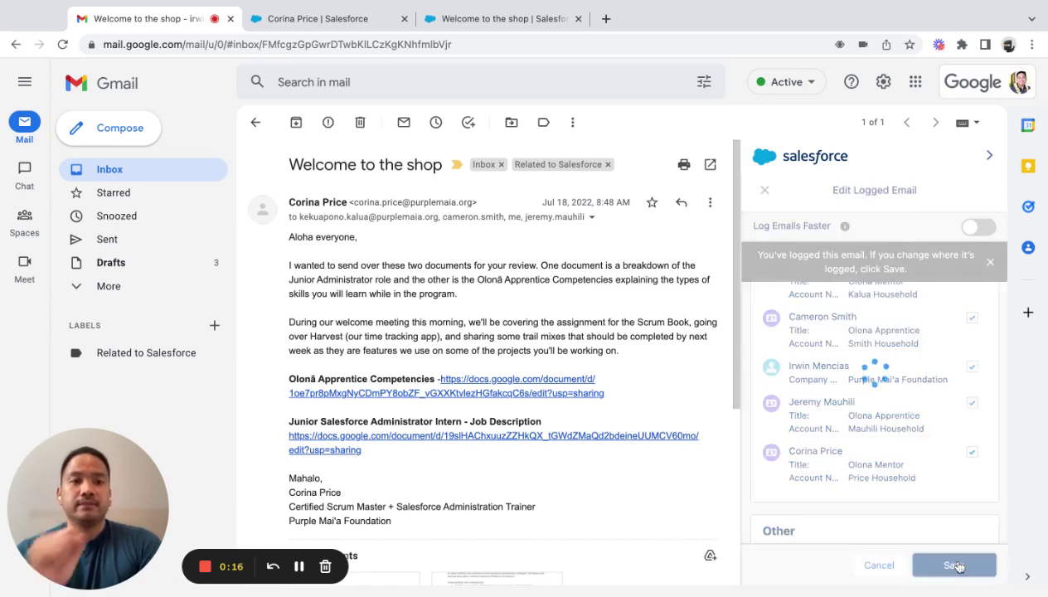